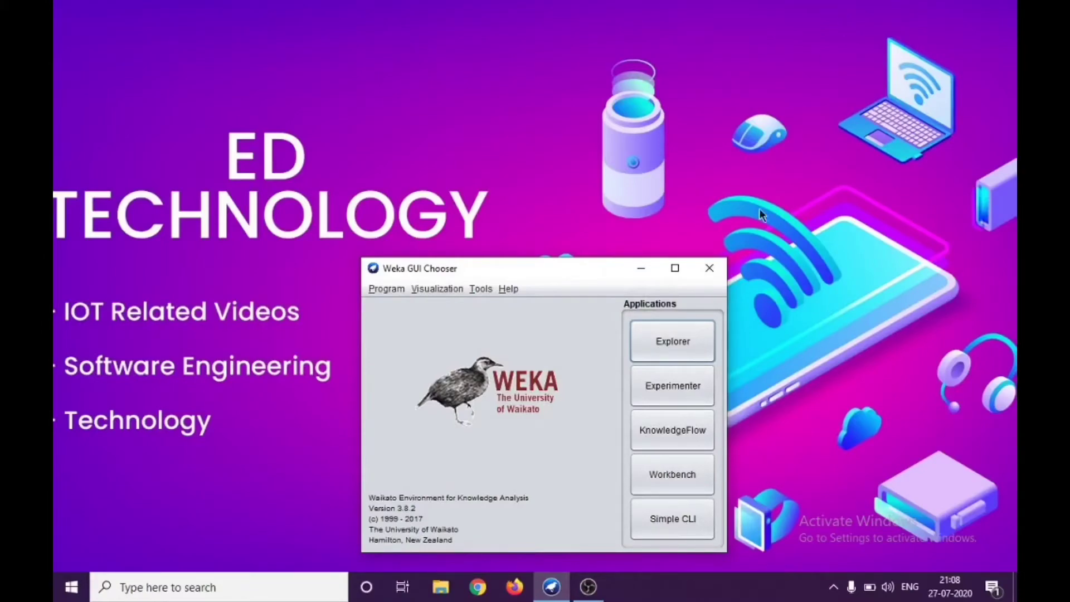
- Open the Weka Explorer full-screen and browse to the C:\Program Files folder
left_click(683, 346)
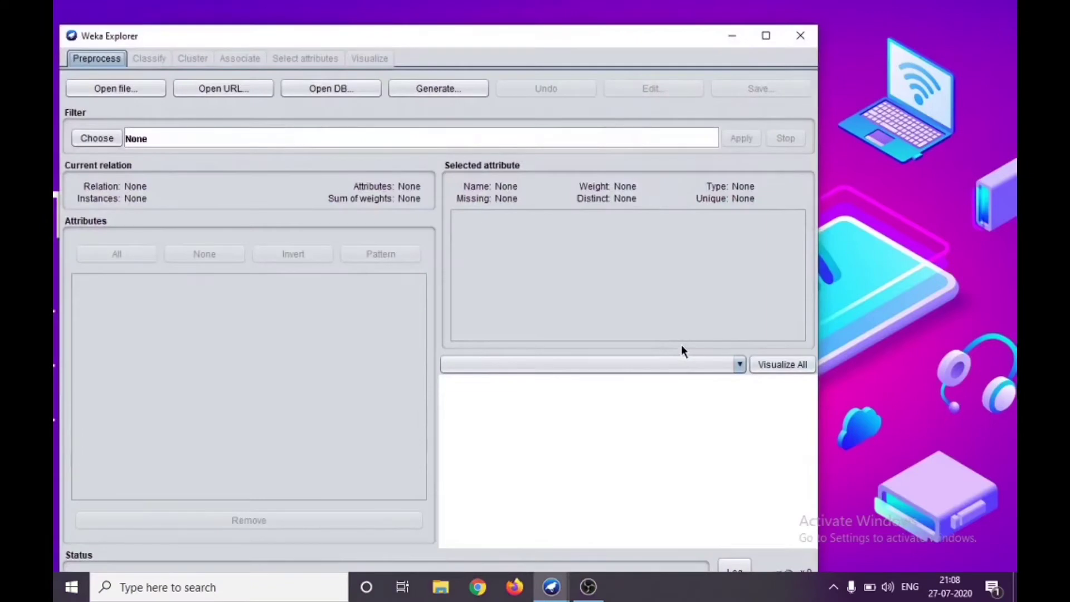
left_click(766, 35)
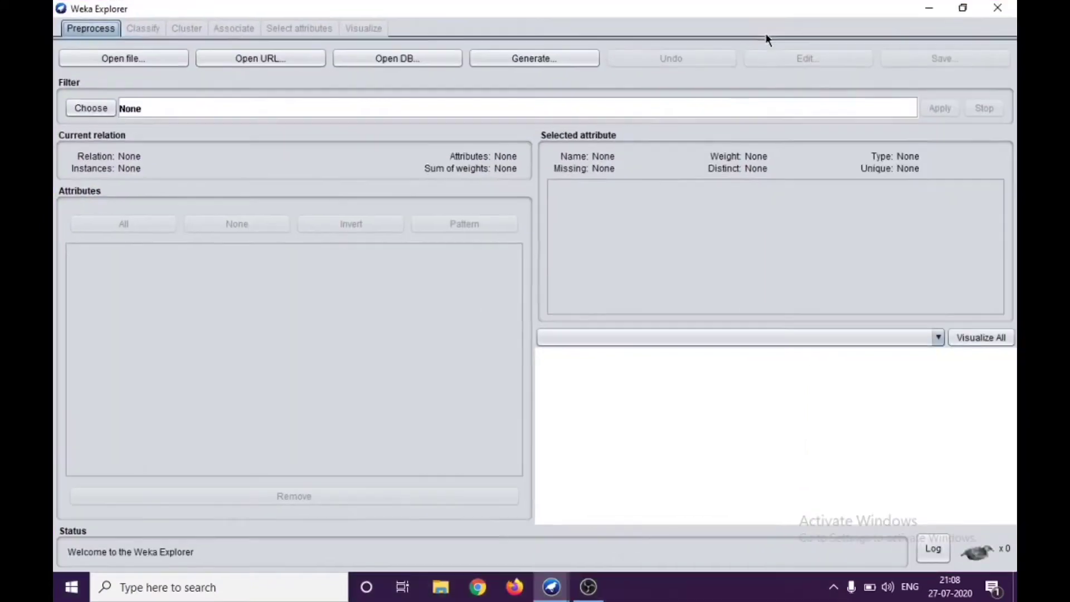
left_click(123, 59)
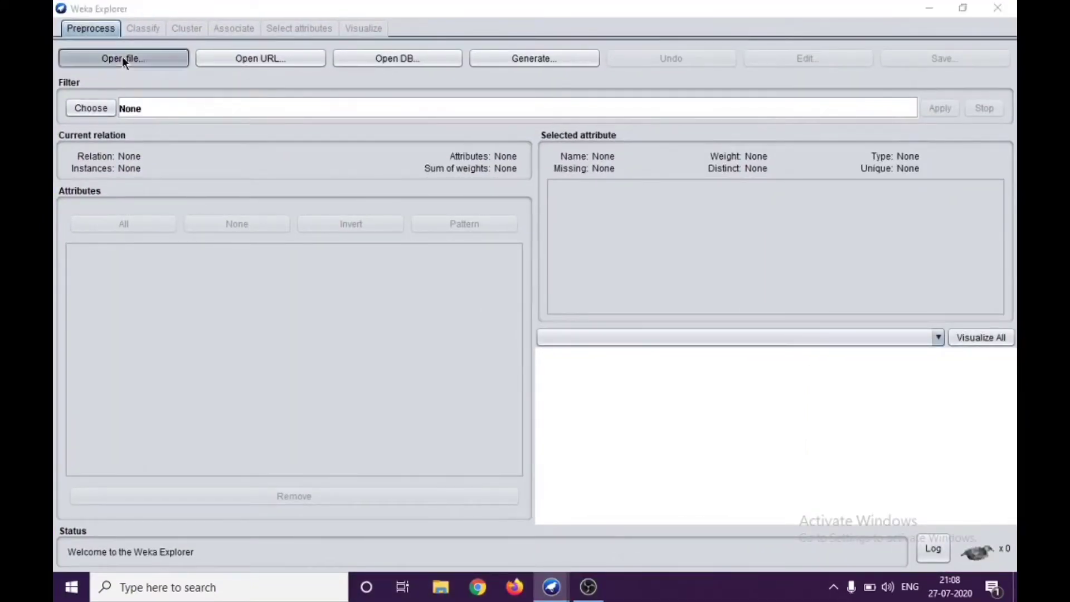
left_click(564, 193)
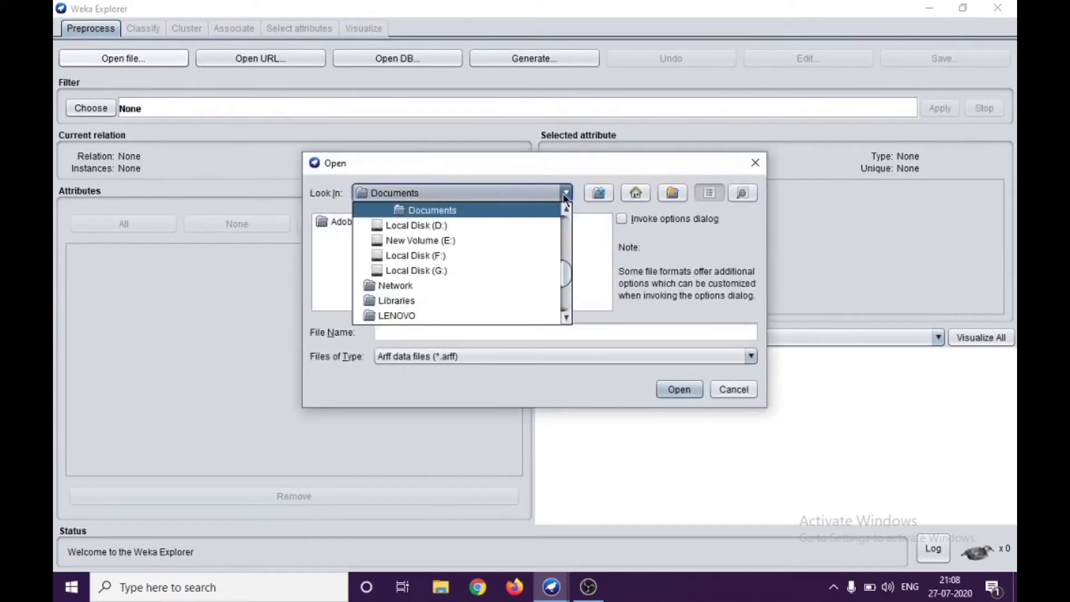
left_click_drag(566, 282, 568, 263)
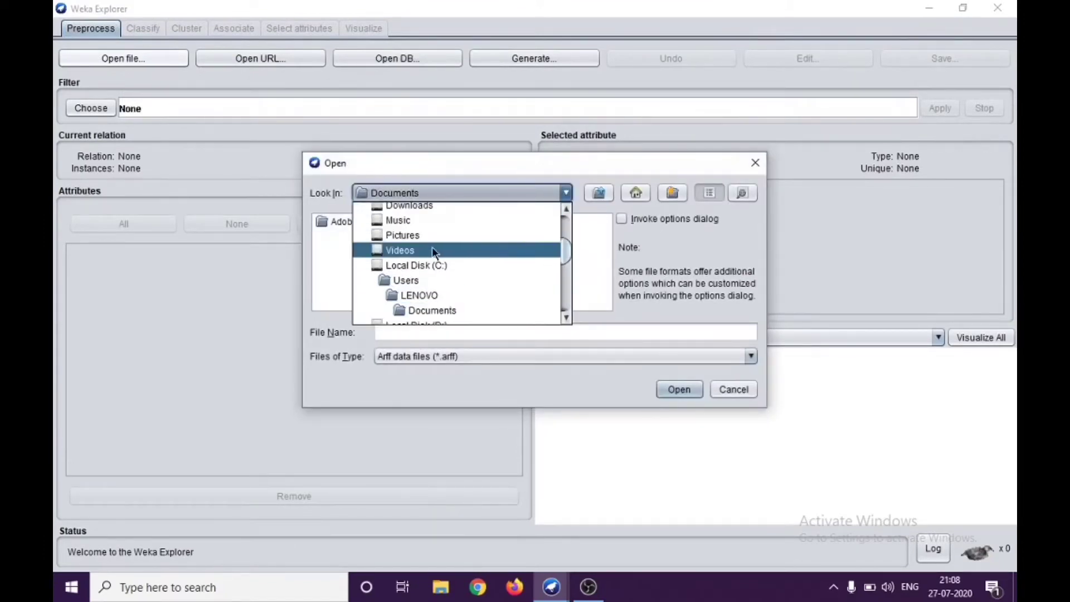
left_click(424, 266)
left_click(365, 254)
double_click(364, 254)
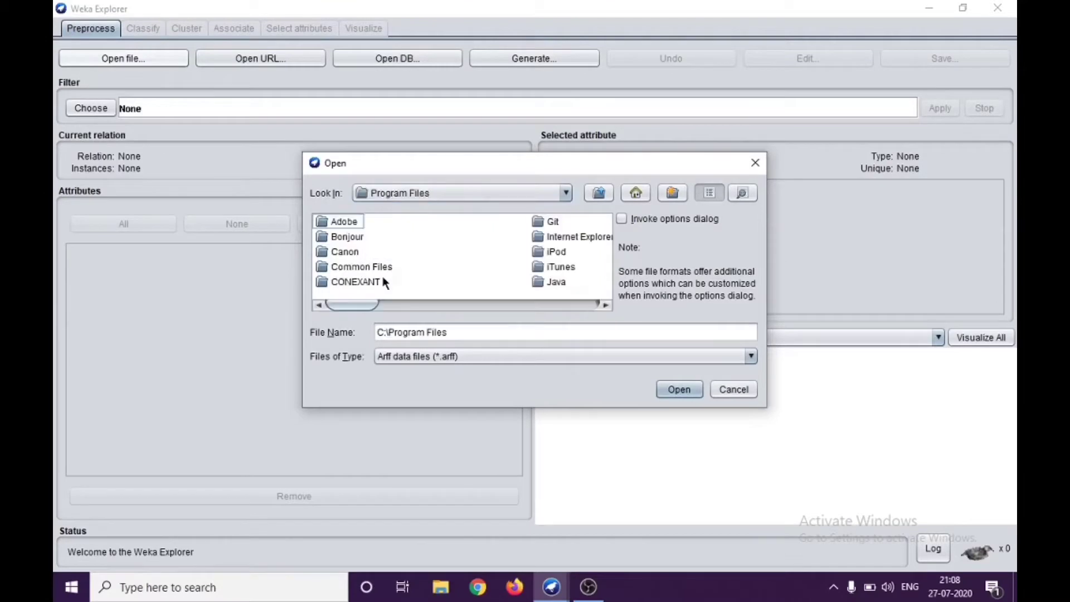
- Load weather.numeric.arff from the Weka-3-8 data folder
left_click_drag(362, 305, 506, 305)
double_click(426, 217)
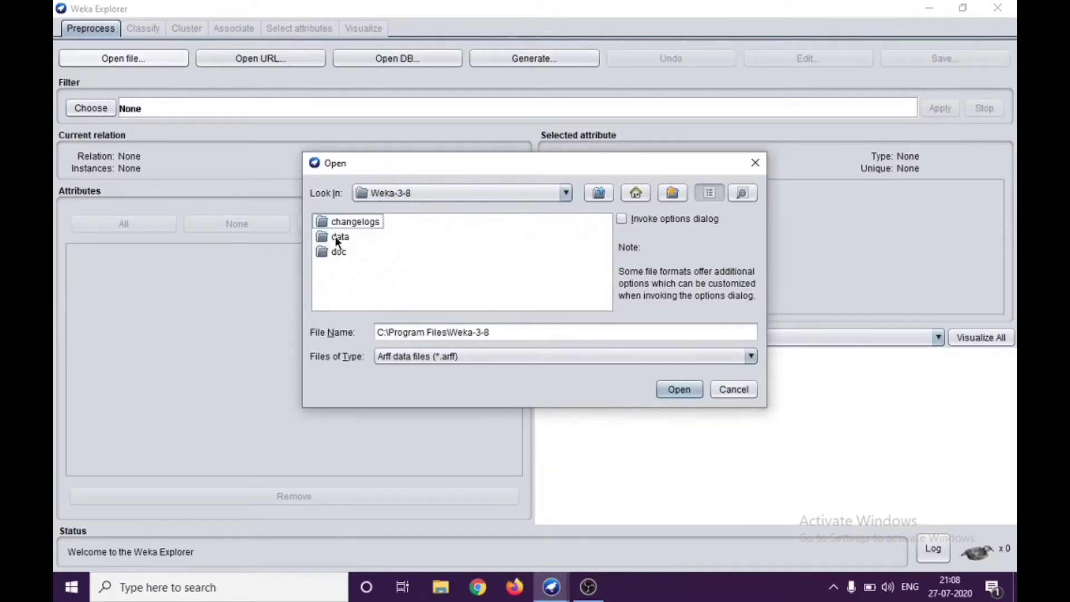
double_click(337, 239)
left_click_drag(372, 306, 524, 307)
left_click(533, 285)
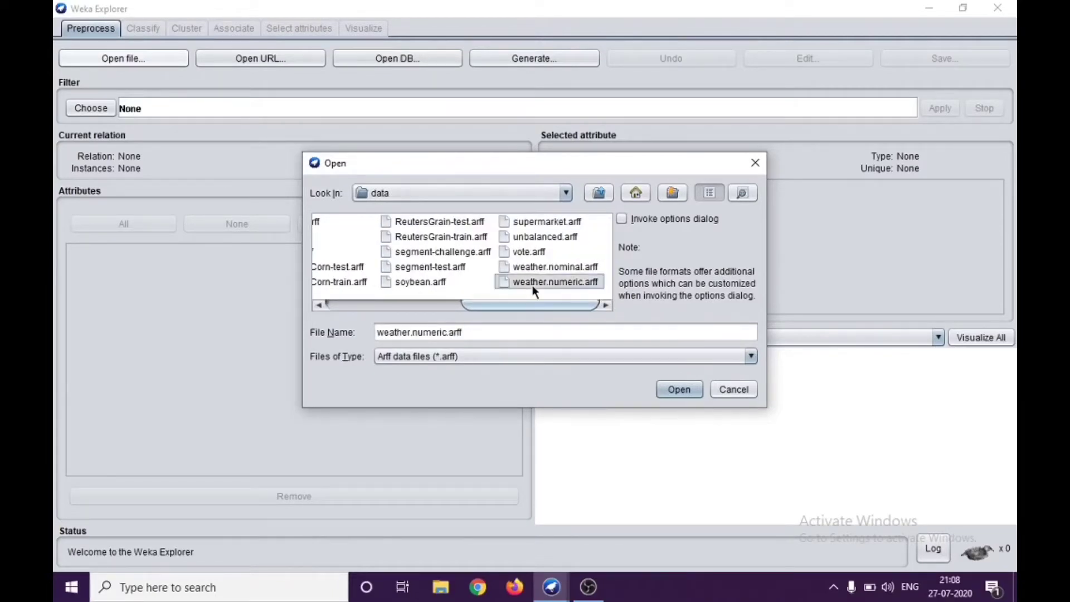
left_click(678, 387)
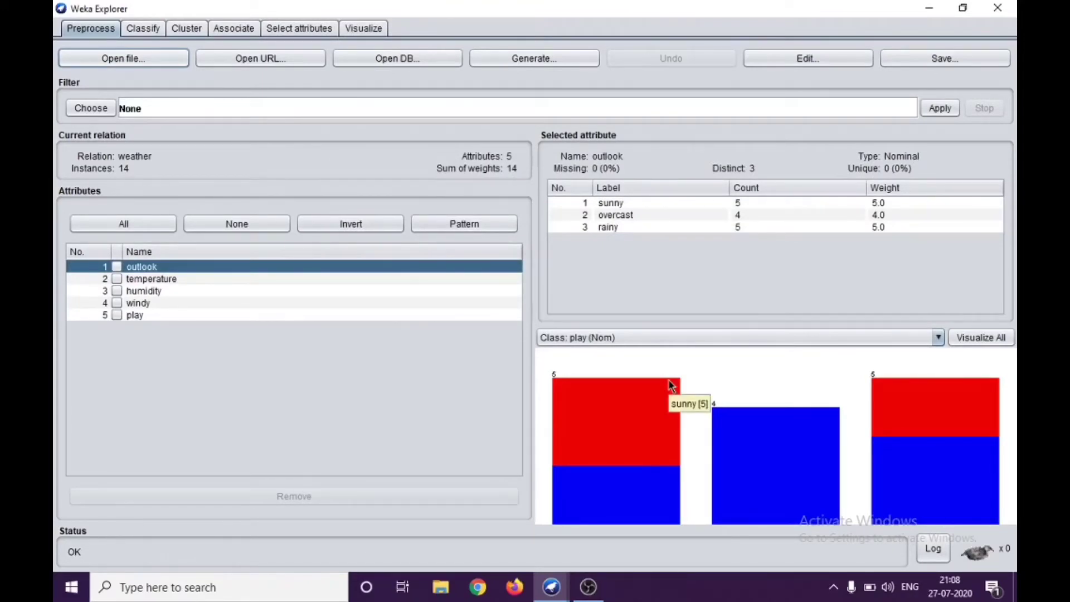
- On the Classify tab, choose J48 from the trees group as the classifier
left_click(144, 29)
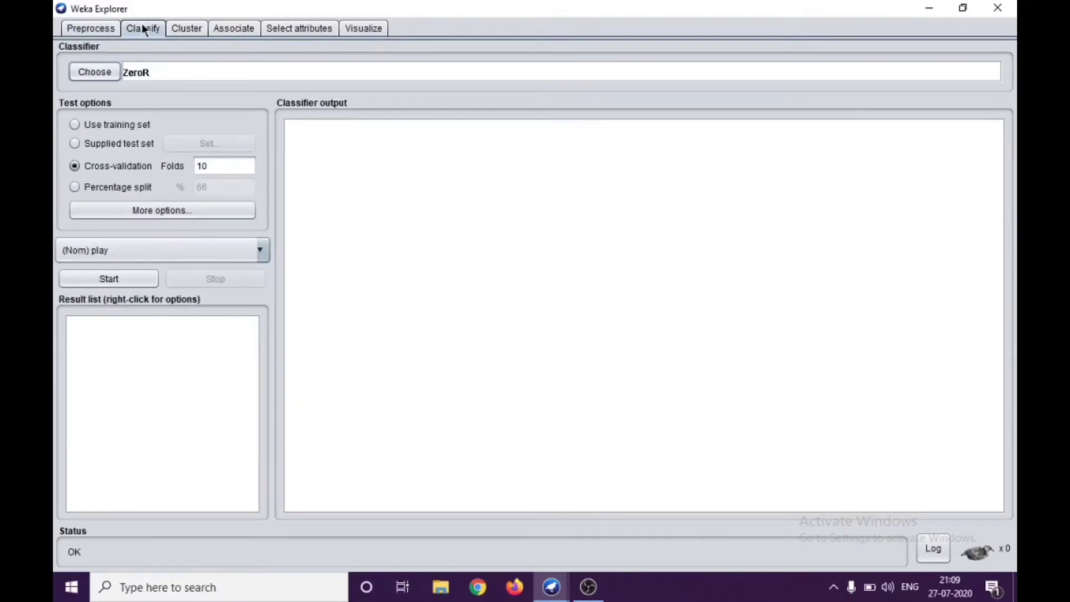
left_click(106, 75)
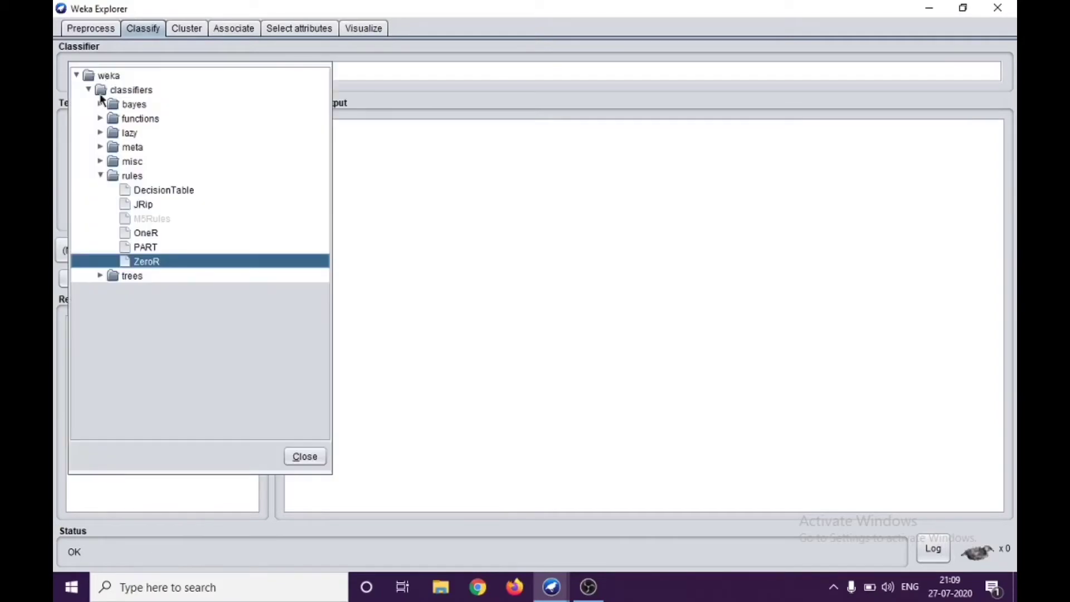
left_click(101, 175)
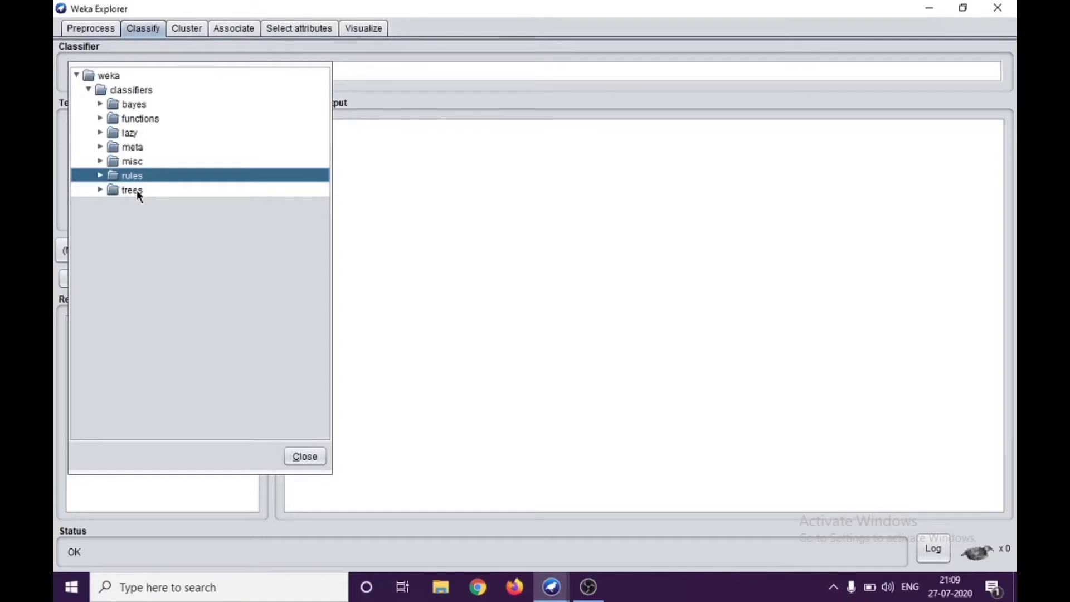
left_click(100, 190)
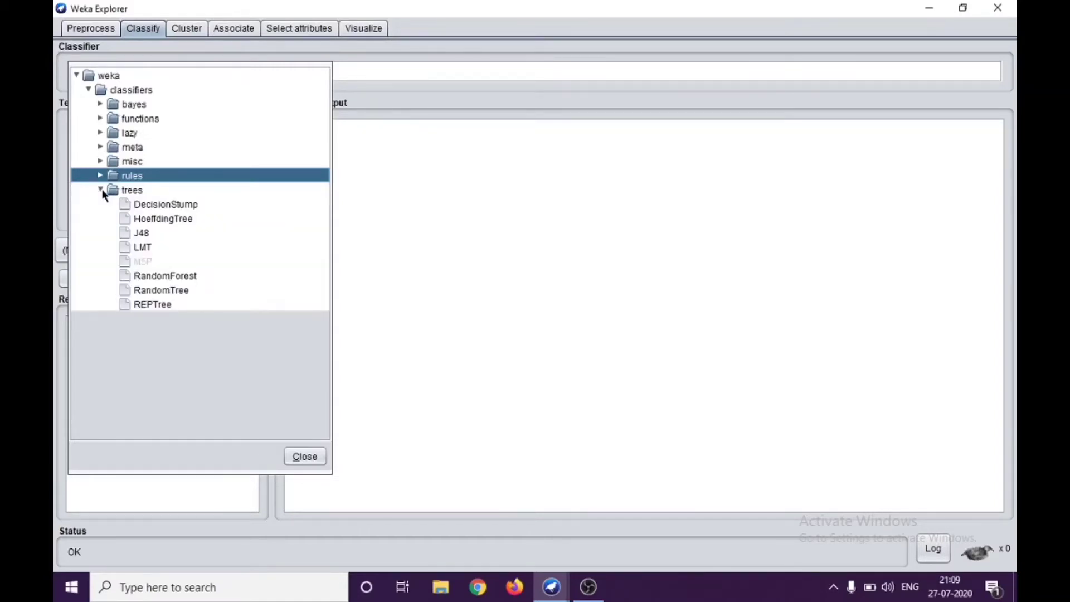
left_click(145, 233)
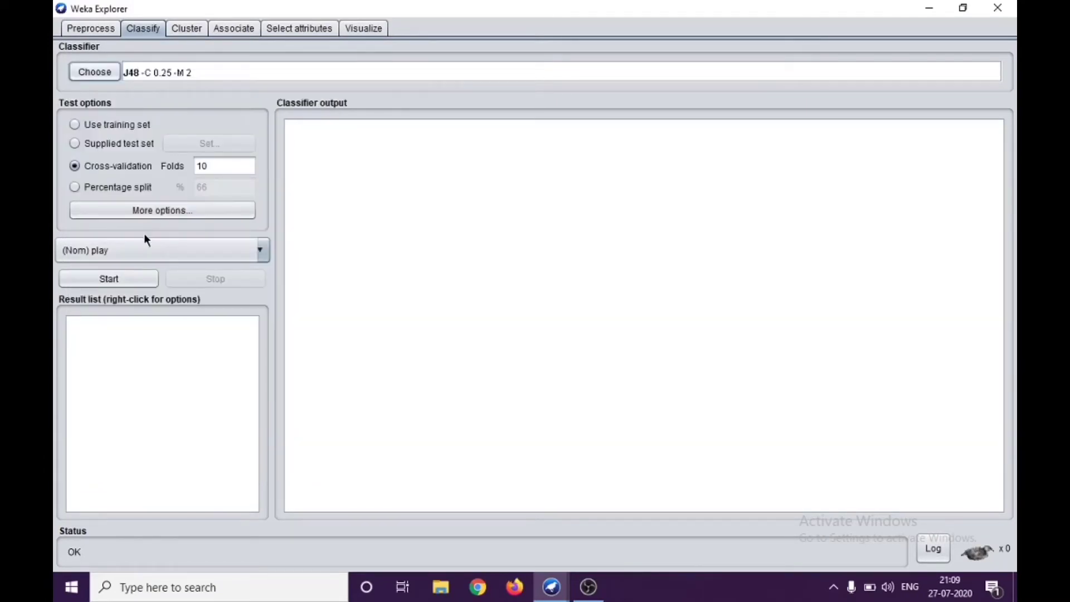
- Open J48's parameter editor showing confidenceFactor 0.25, minNumObj 2, numFolds 3 and seed 1
left_click(233, 74)
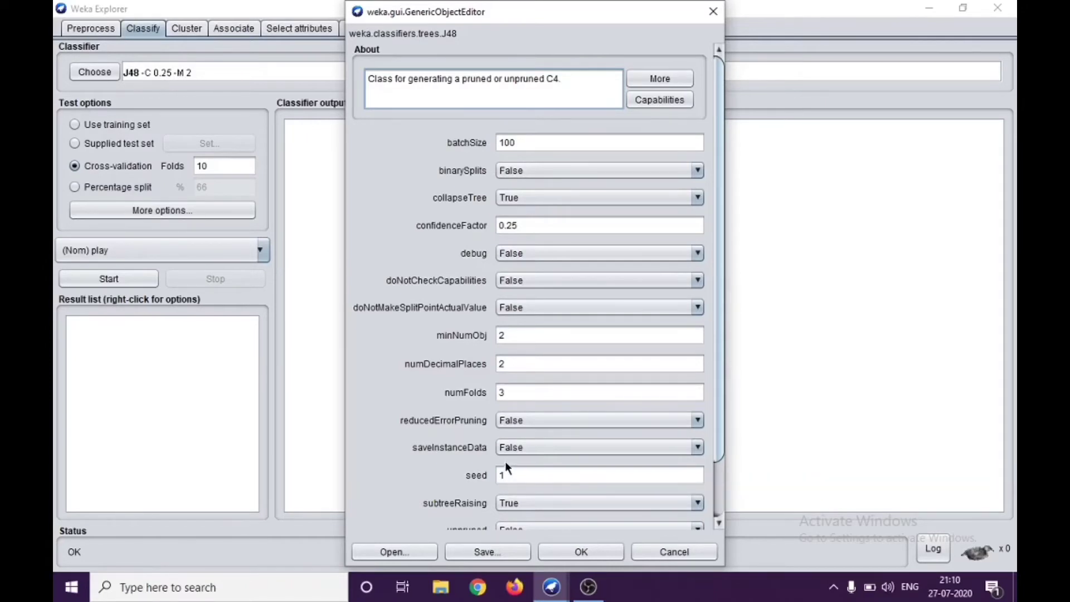
- Close the J48 editor and select the cross-validation folds value of 10
left_click(713, 12)
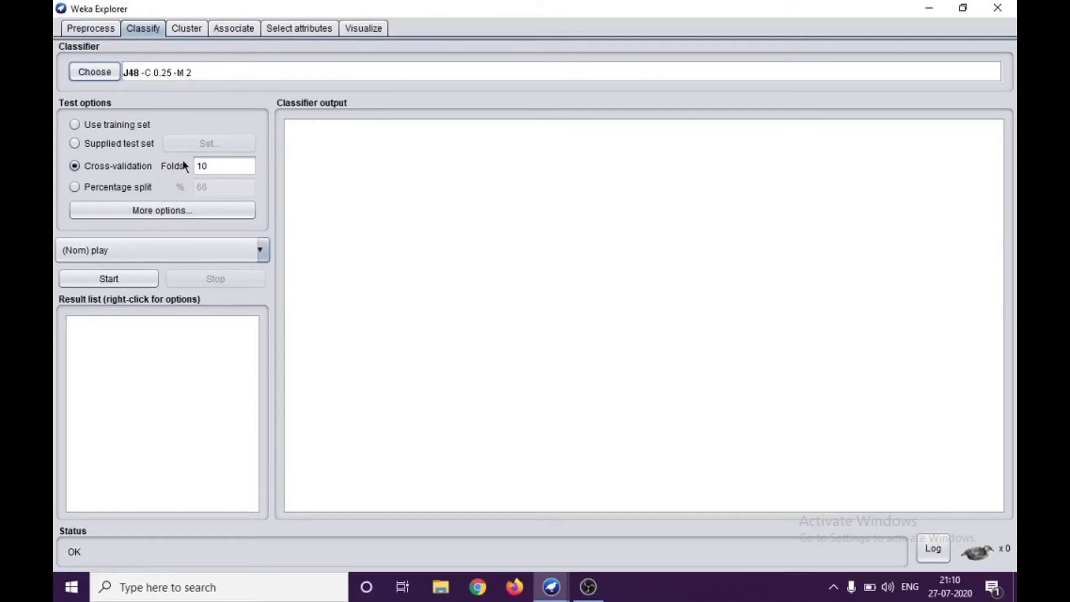
left_click(220, 169)
double_click(219, 169)
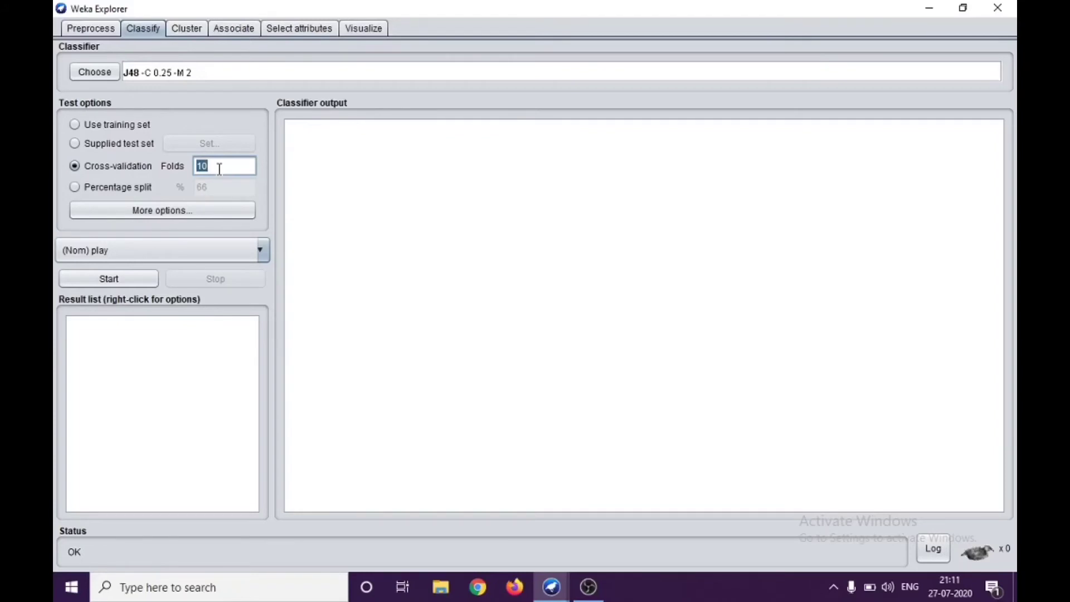
- Switch testing to a 66% percentage split, reviewing and closing the More options dialog
left_click(76, 187)
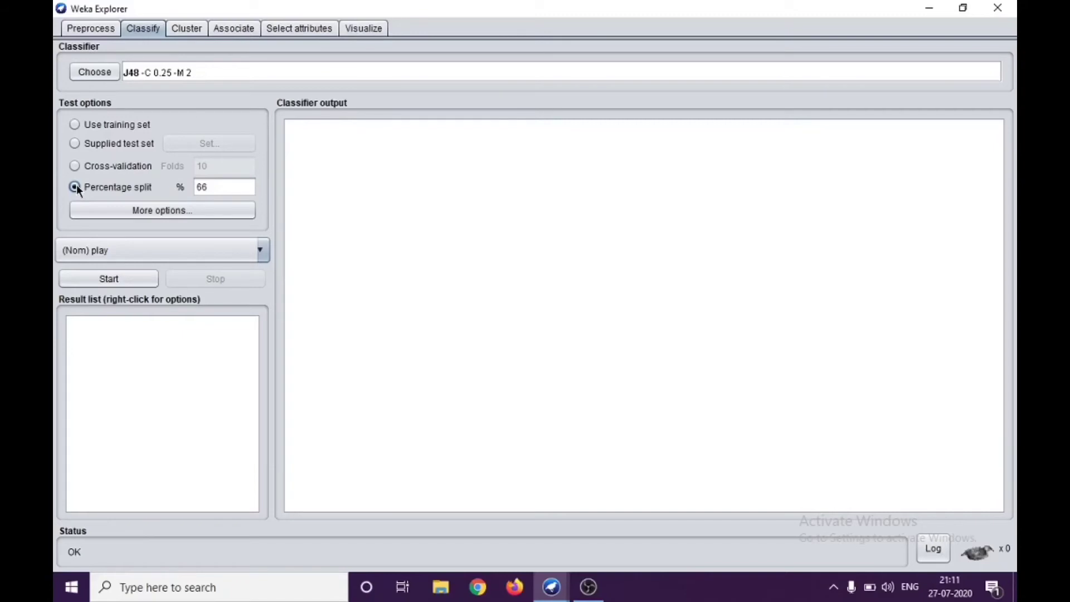
left_click(136, 213)
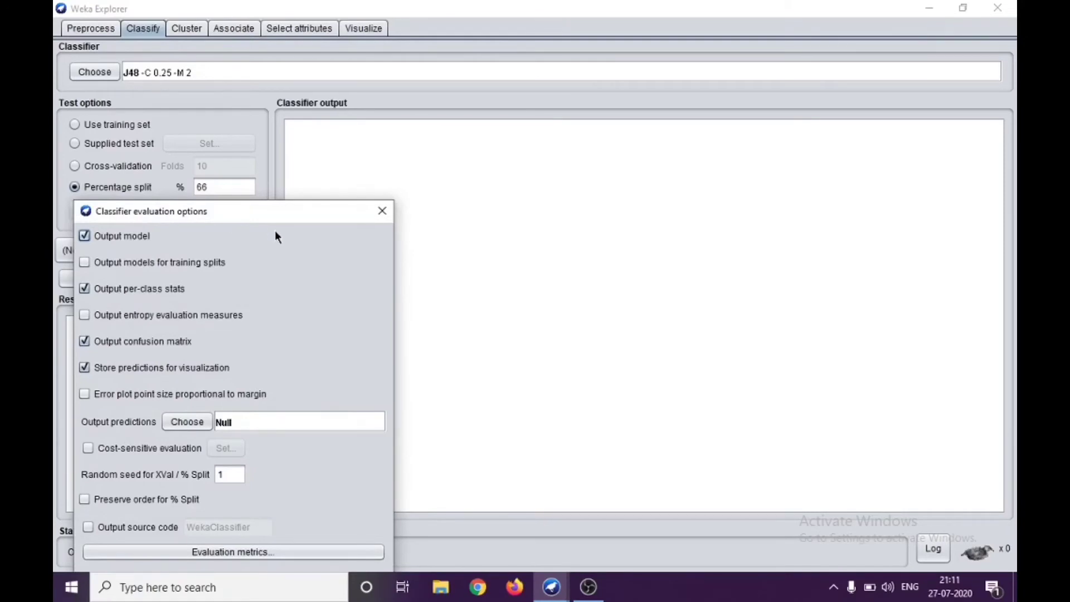
left_click(382, 212)
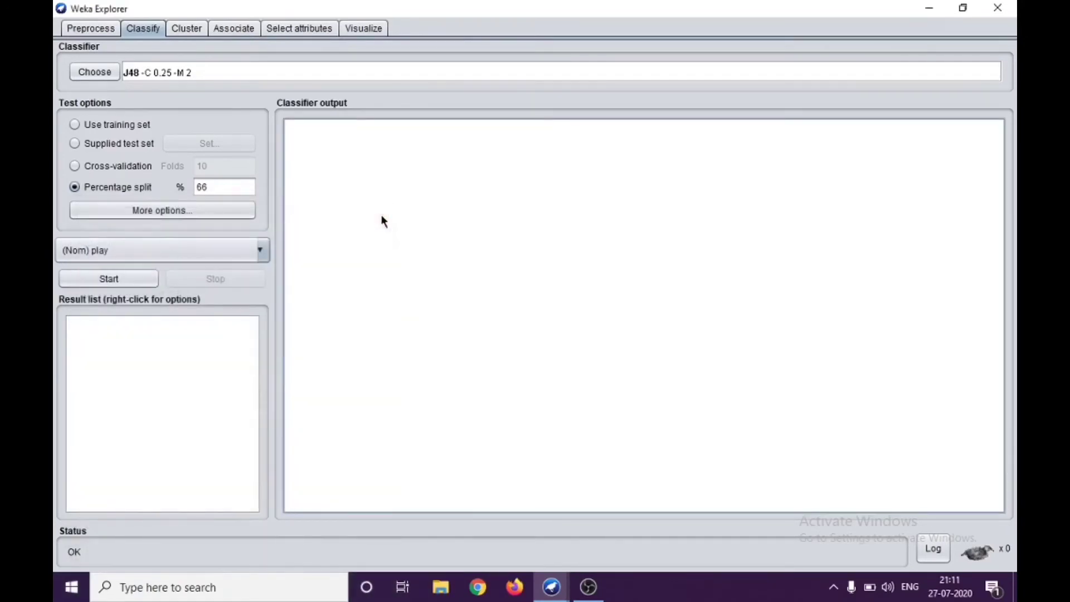
- Go back to 10-fold cross-validation and keep (Nom) play as the class
left_click(76, 167)
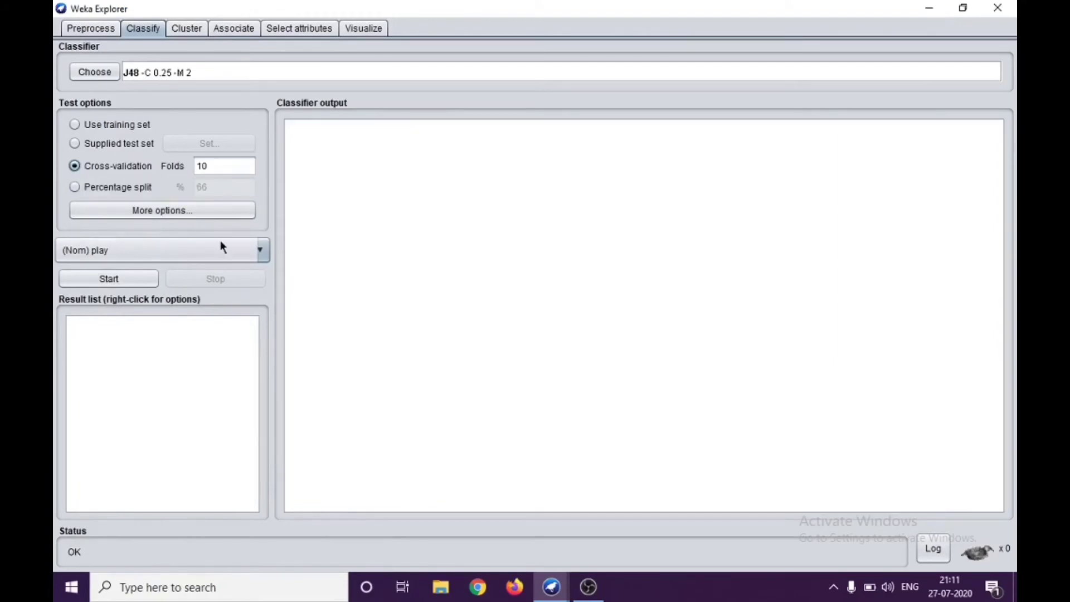
left_click(262, 256)
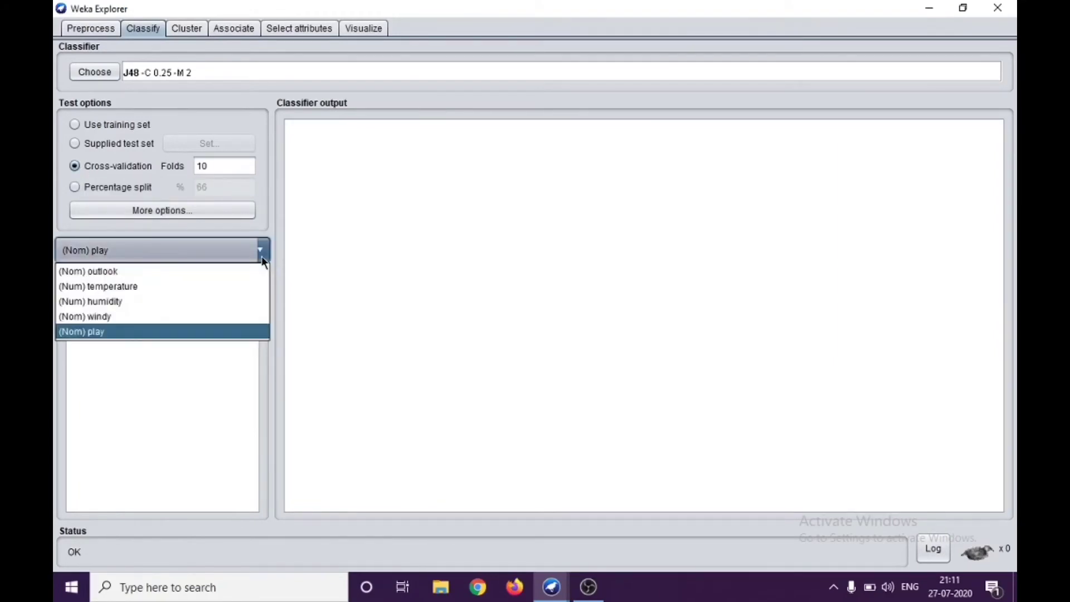
left_click(262, 256)
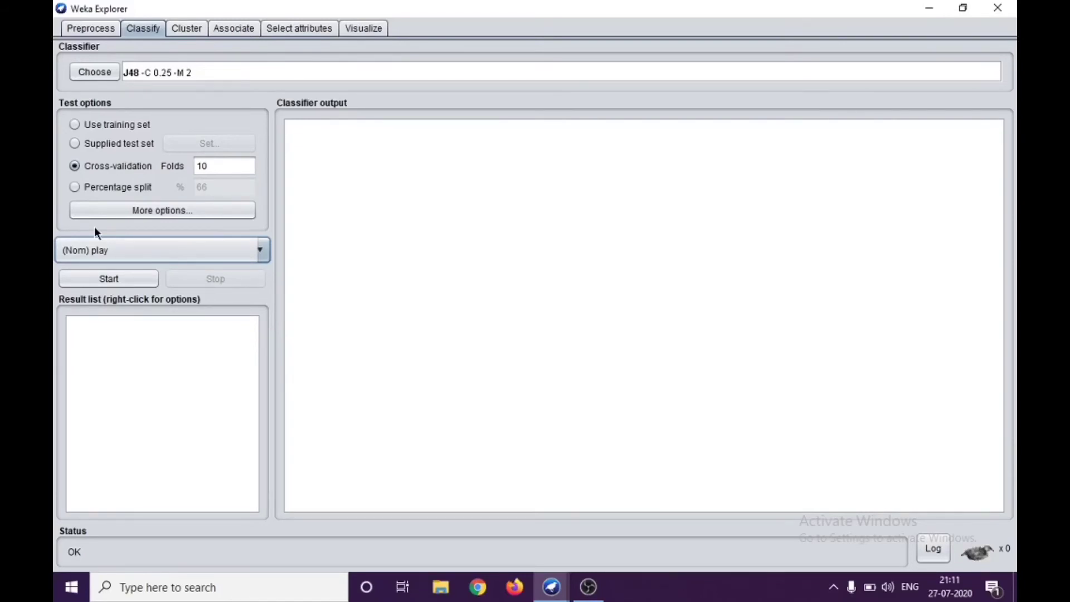
- Run J48 and review its pruned tree: 5 leaves, size 8, 64.2857% correct
left_click(106, 283)
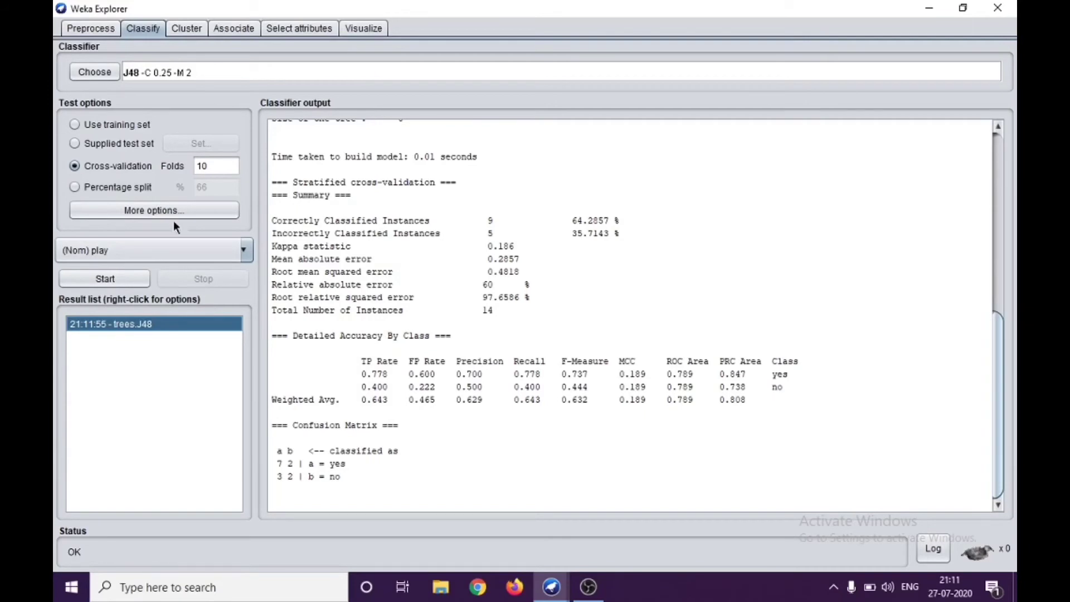
left_click_drag(1002, 339, 1001, 156)
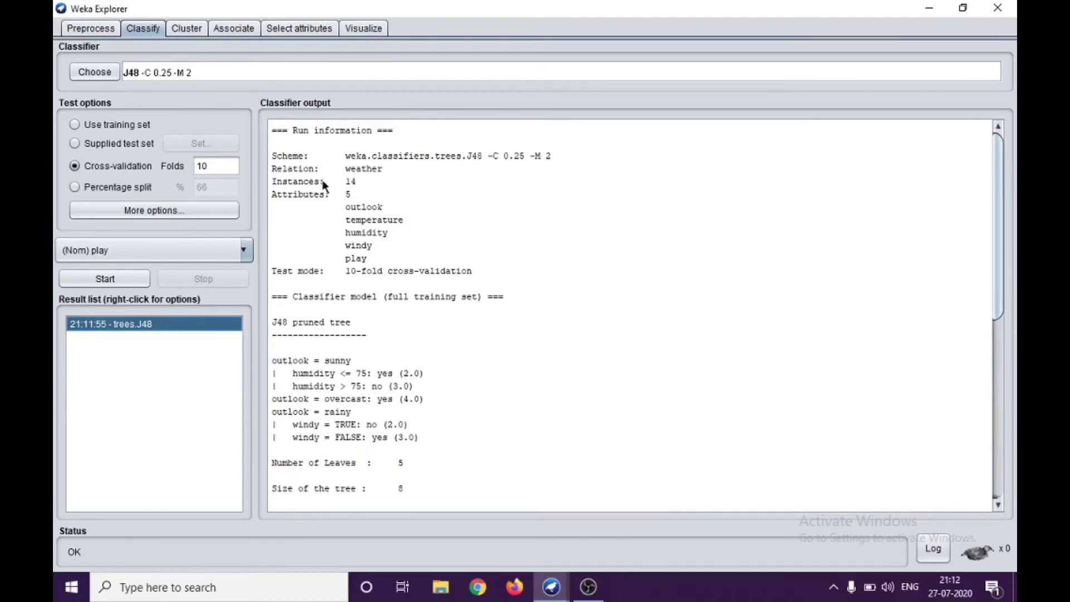
left_click_drag(341, 182, 392, 254)
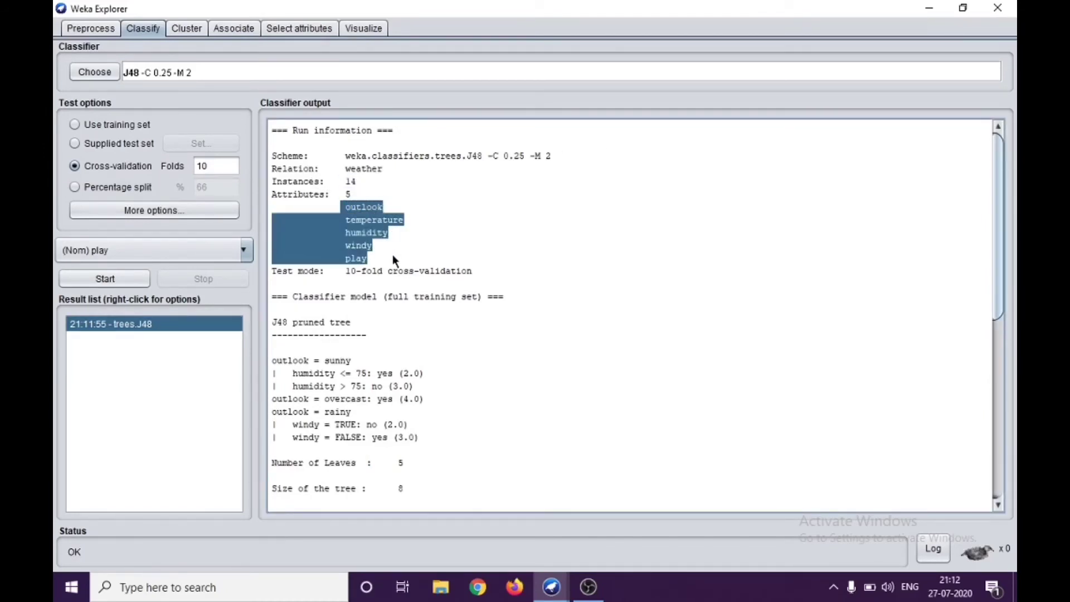
left_click(345, 269)
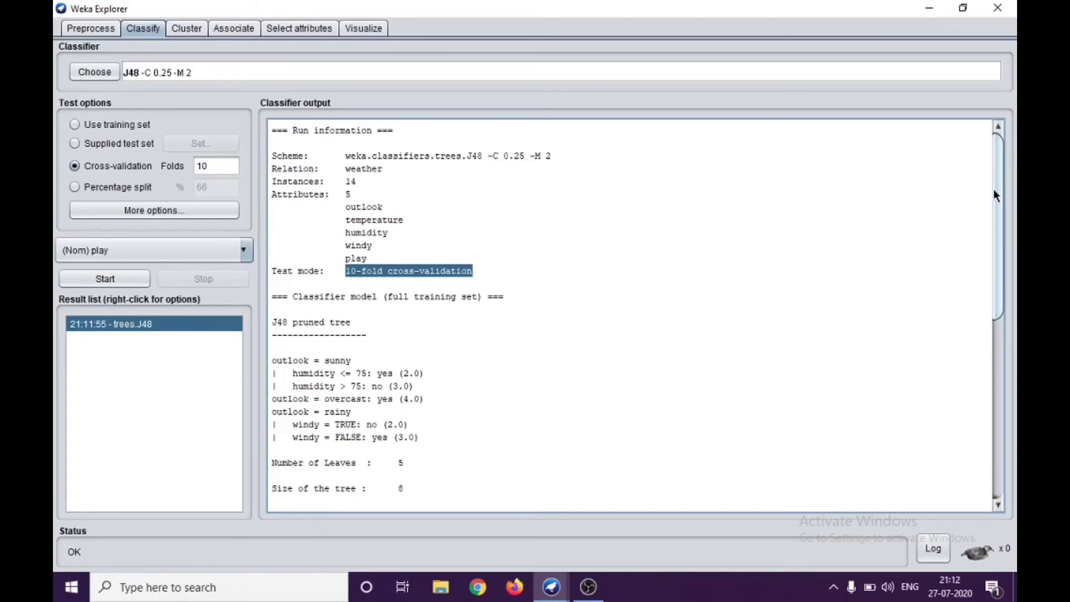
left_click_drag(995, 190, 1003, 256)
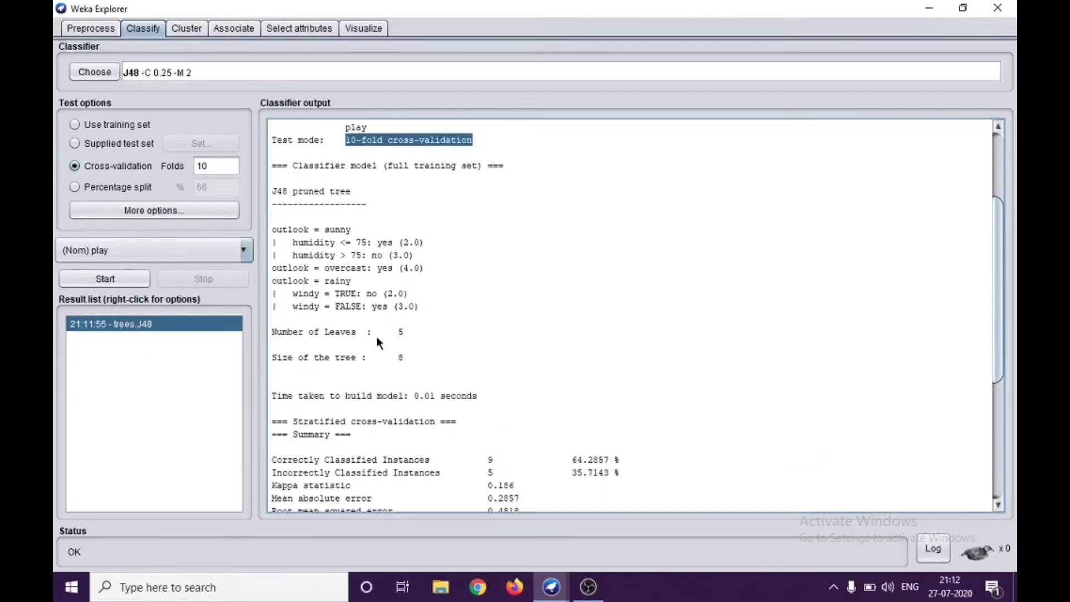
left_click_drag(395, 332, 422, 333)
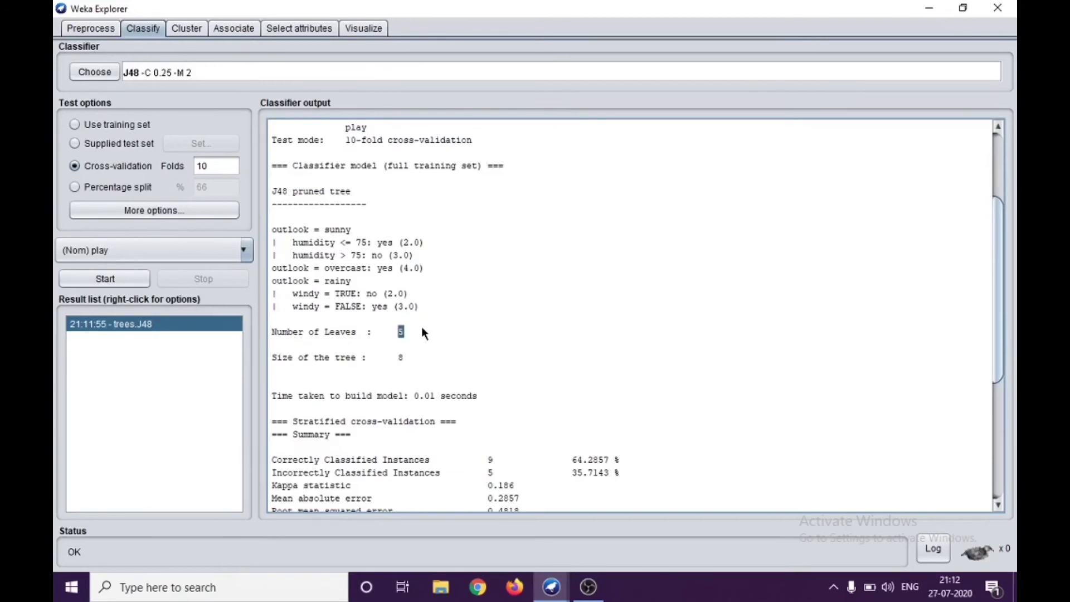
left_click_drag(397, 357, 410, 360)
left_click_drag(1008, 216, 1008, 315)
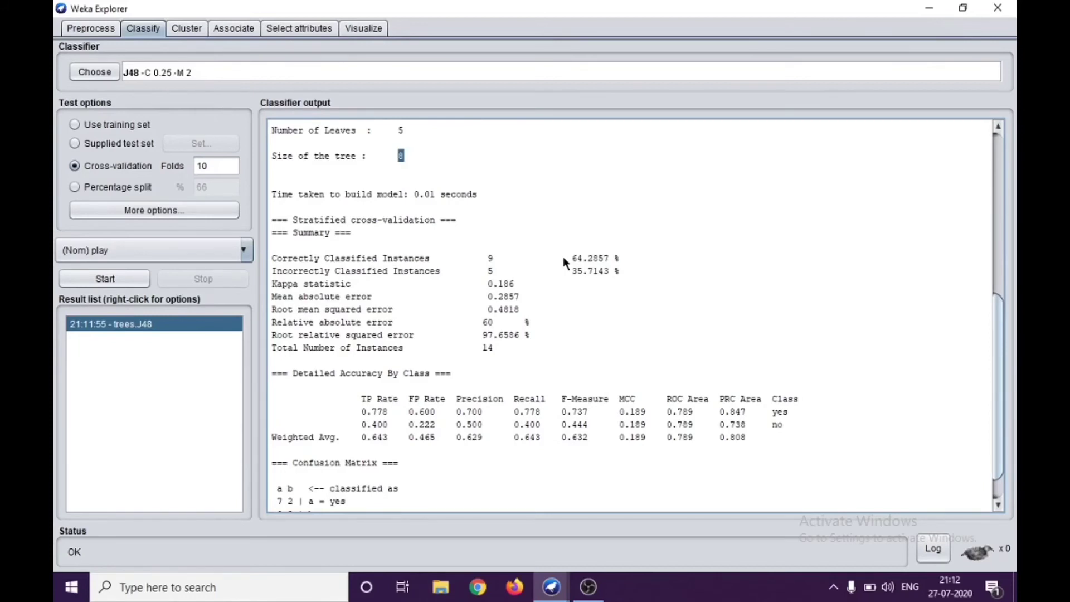
left_click_drag(563, 258, 601, 256)
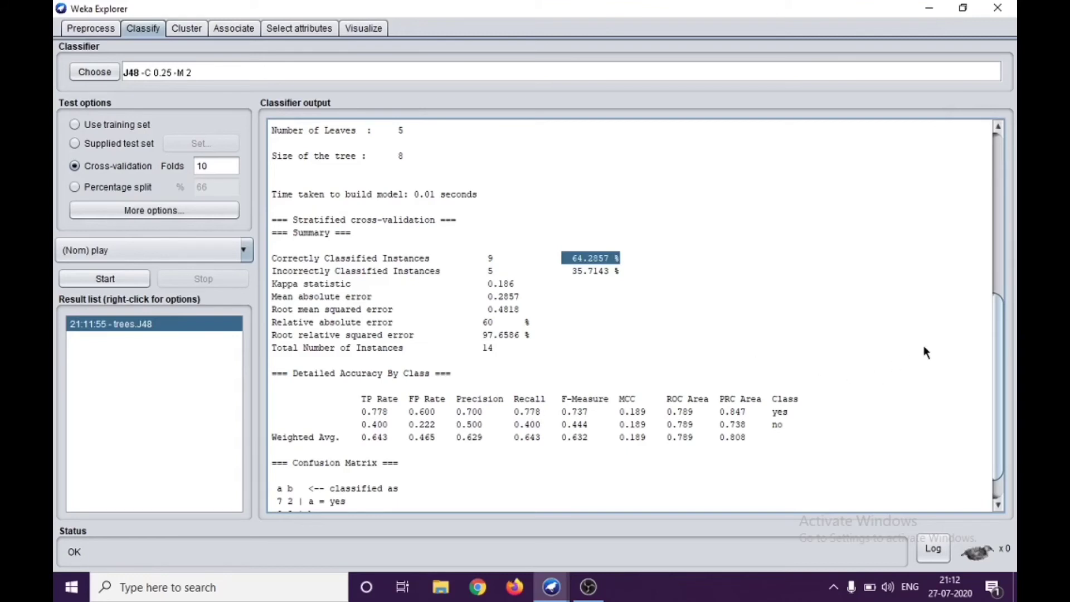
left_click_drag(1005, 333, 1001, 386)
left_click_drag(272, 424, 355, 483)
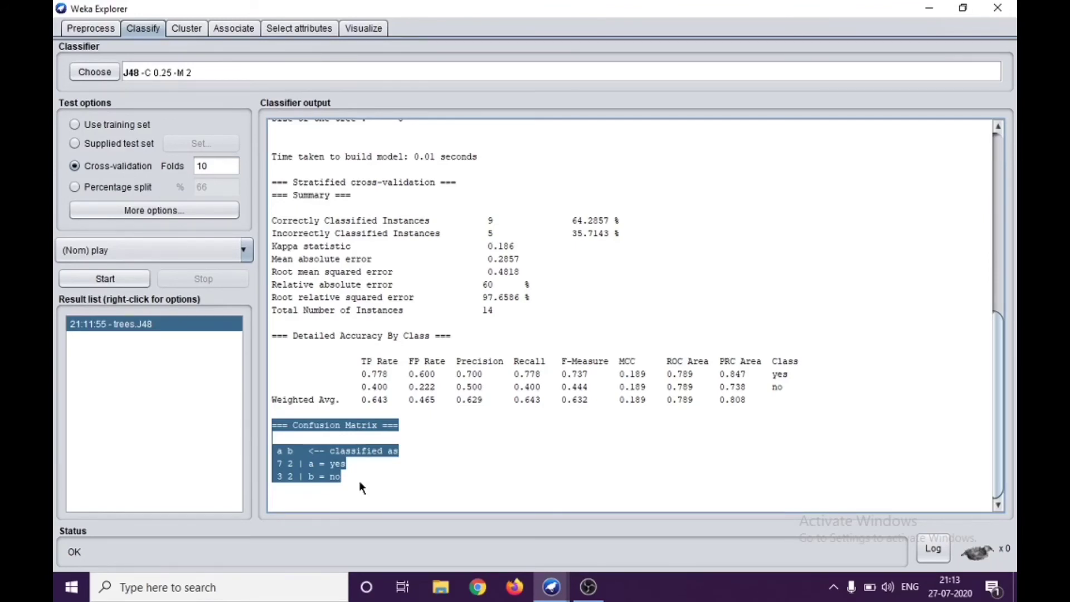
left_click(359, 480)
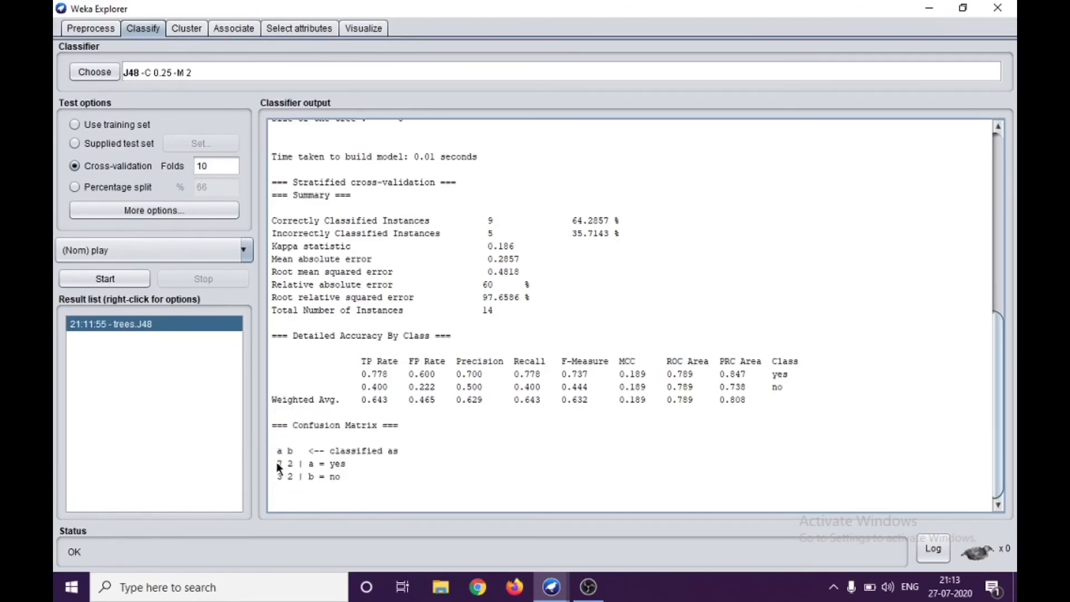
left_click_drag(277, 463, 296, 465)
left_click(292, 470)
left_click_drag(278, 480, 293, 481)
left_click(294, 480)
mouse_move(277, 479)
left_mouse_down()
mouse_move(303, 467)
mouse_move(289, 471)
left_mouse_up()
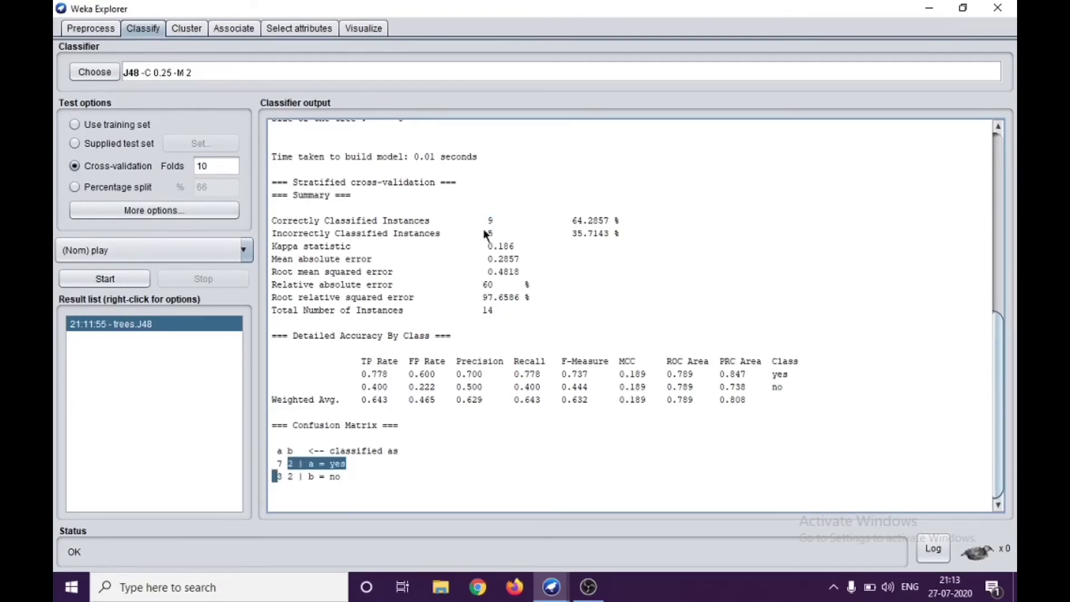
left_click_drag(484, 233, 498, 237)
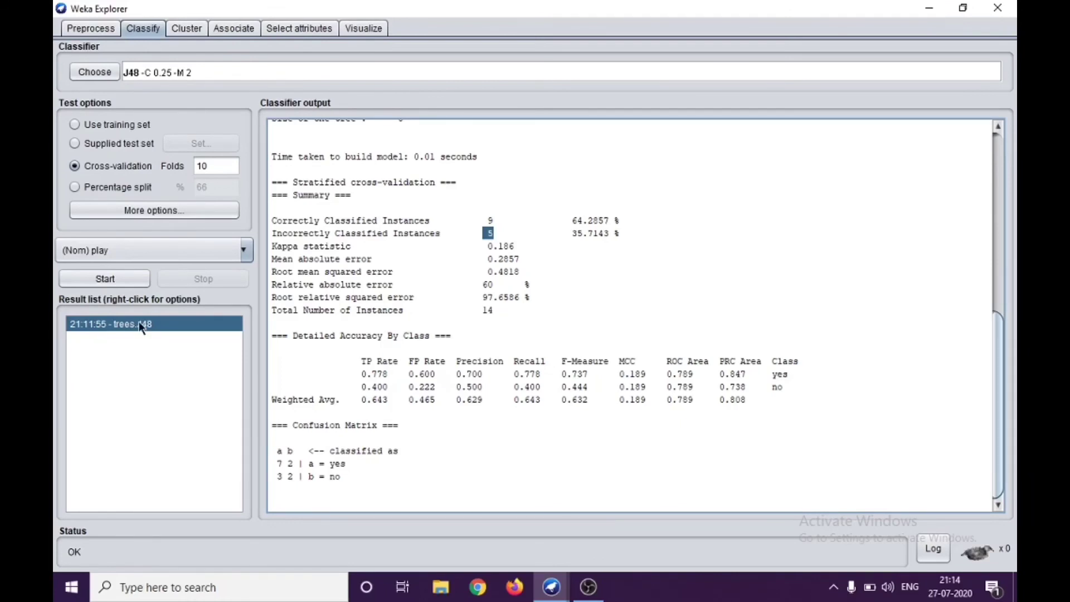
- Run RandomTree and compare its 78.5714% accuracy with J48's 64.2857% in the Result list
left_click(87, 73)
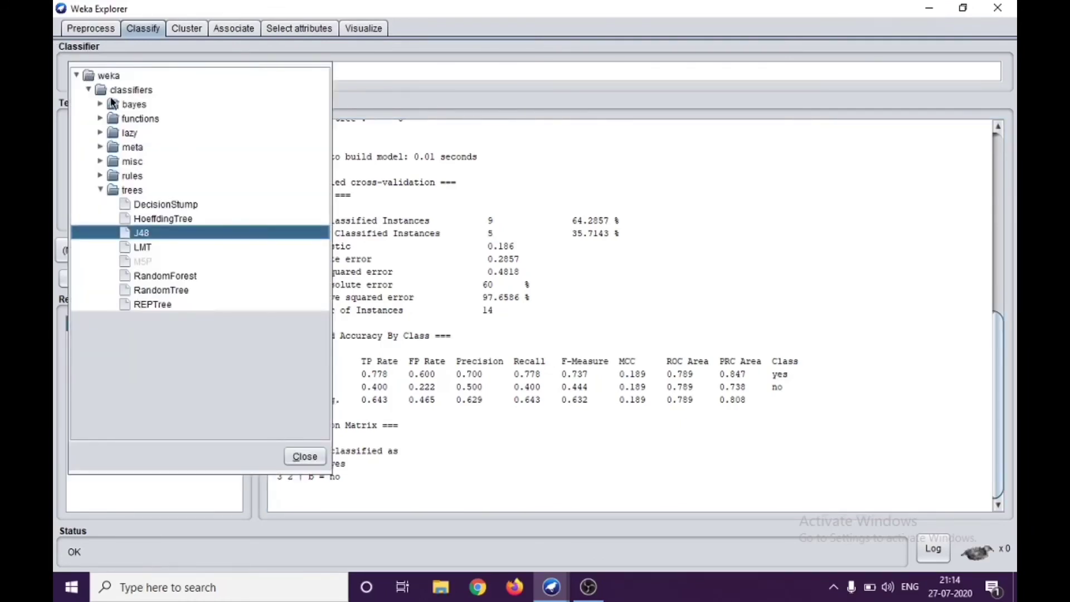
left_click(168, 289)
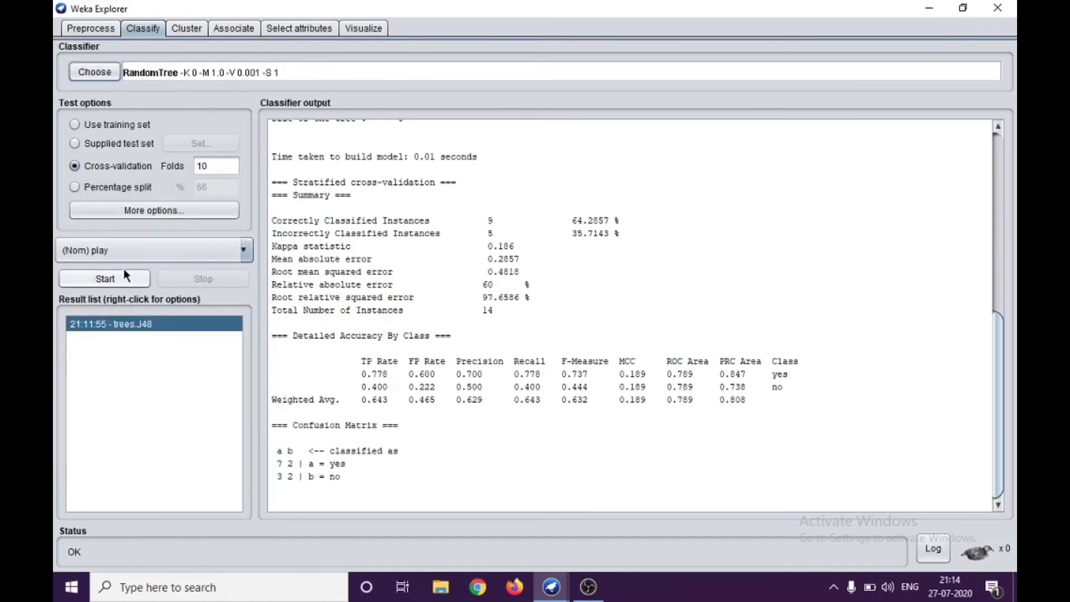
left_click(116, 282)
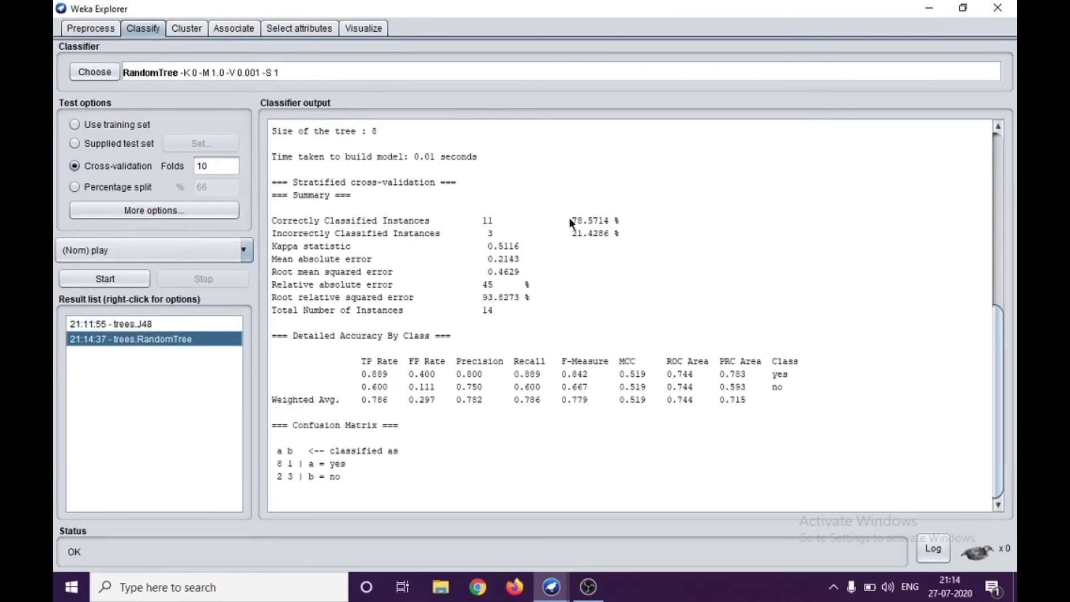
left_click_drag(570, 222, 623, 223)
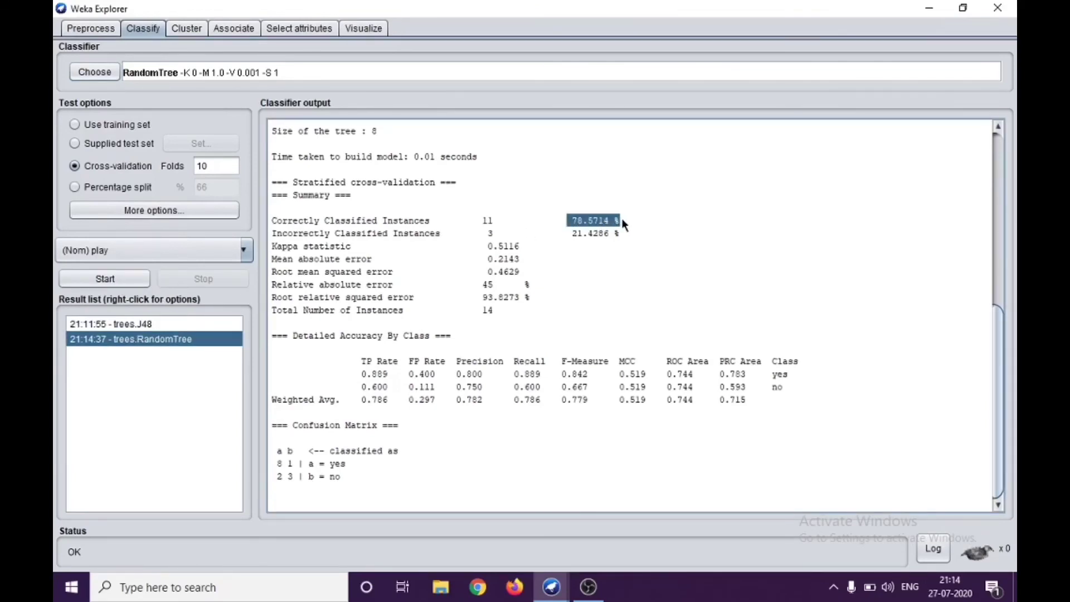
left_click(152, 322)
left_click(152, 339)
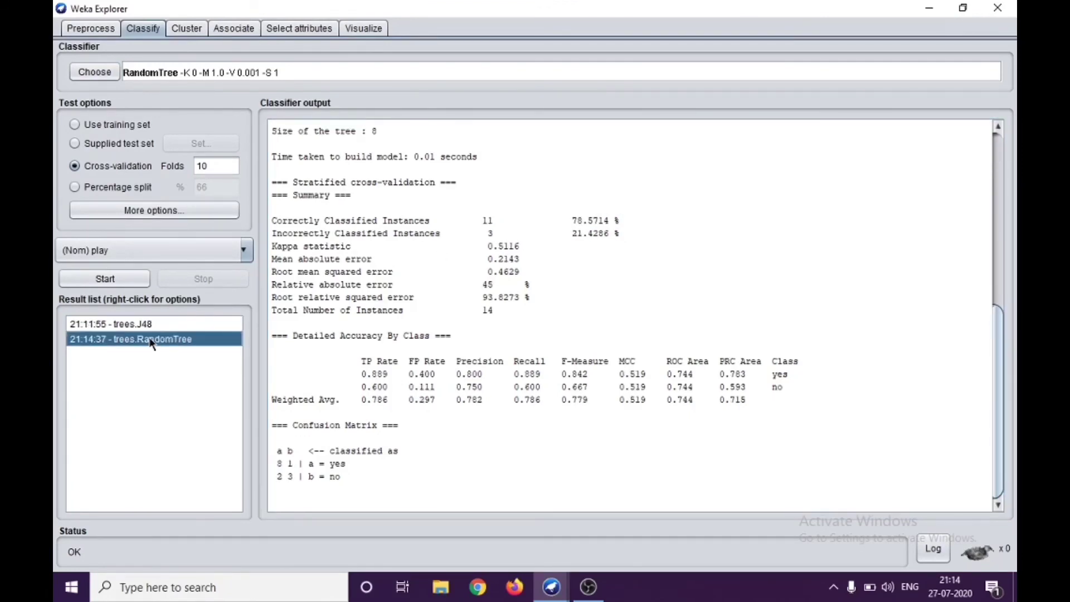